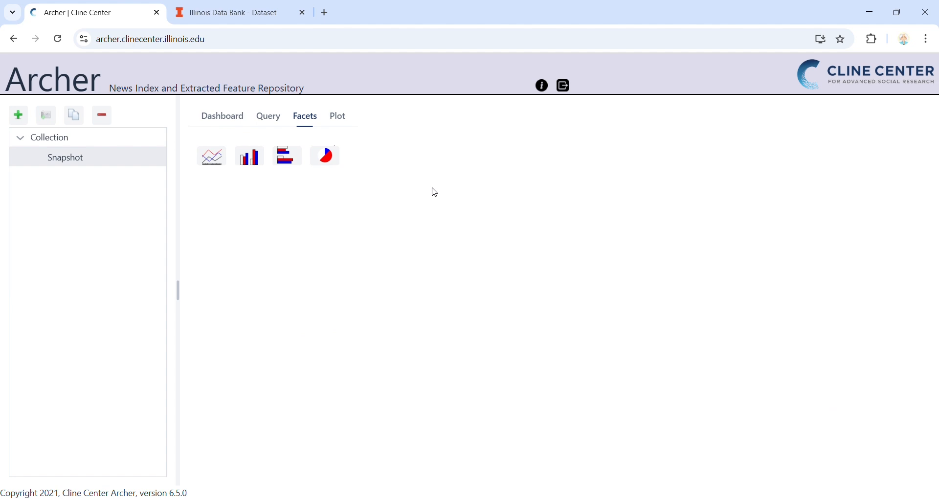
- Add a Sentiment time-series facet to the Snapshot and review its settings without changing them
click(226, 159)
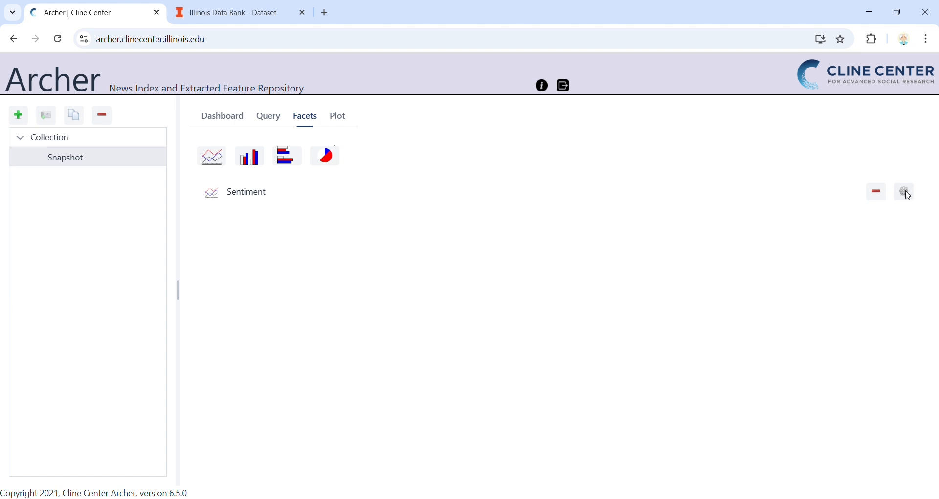
click(906, 192)
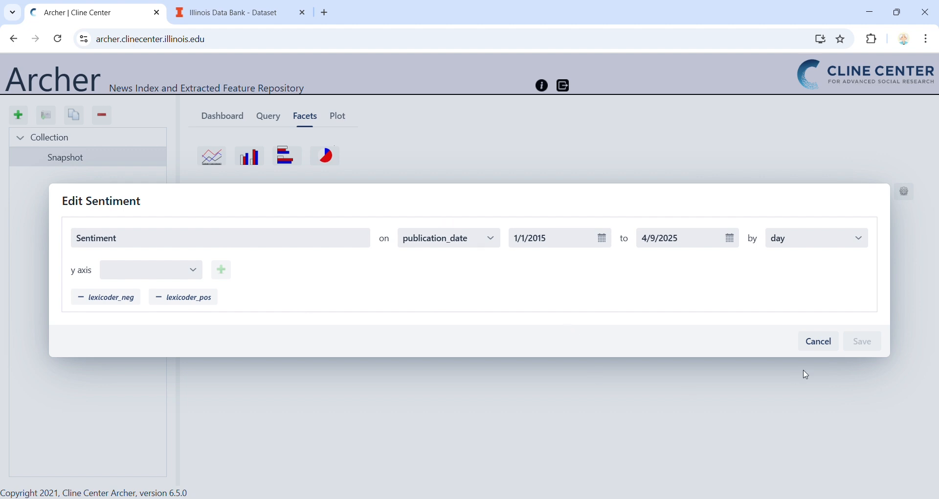
click(820, 342)
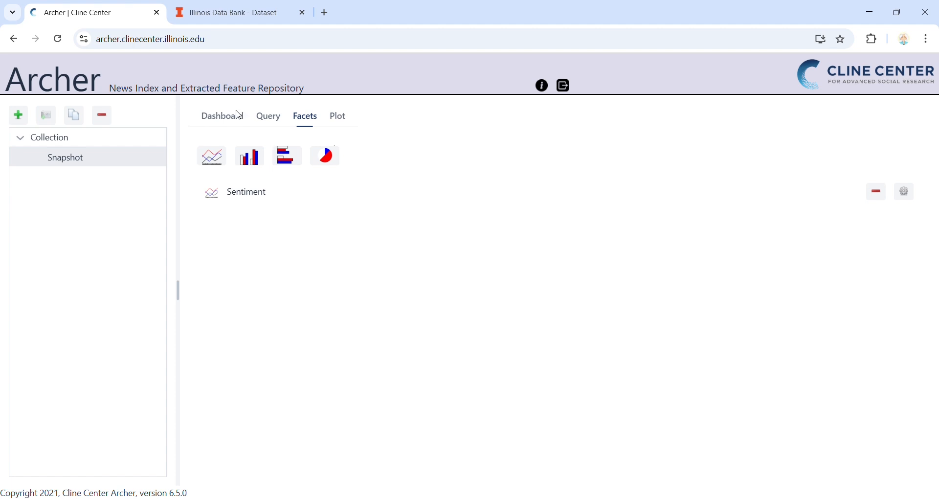
- Refresh the dashboard results and open the Sentiment facet as a full-size plot
click(238, 115)
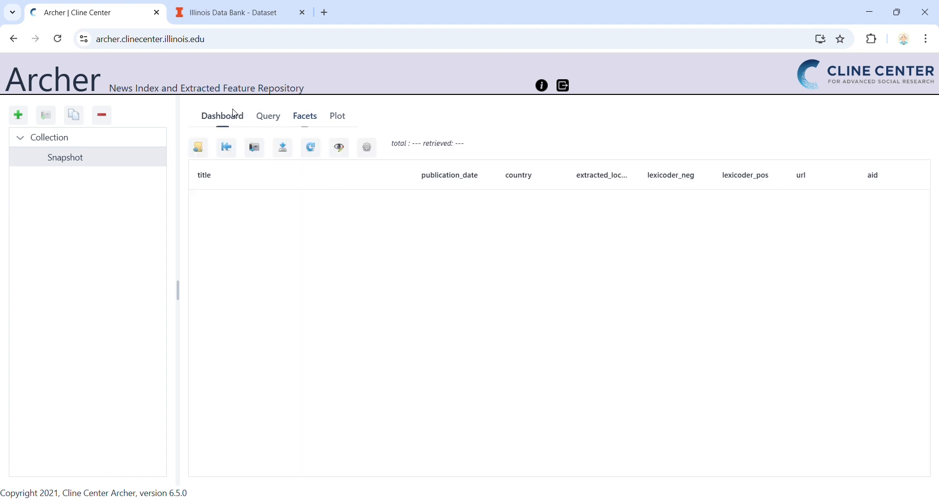
click(311, 148)
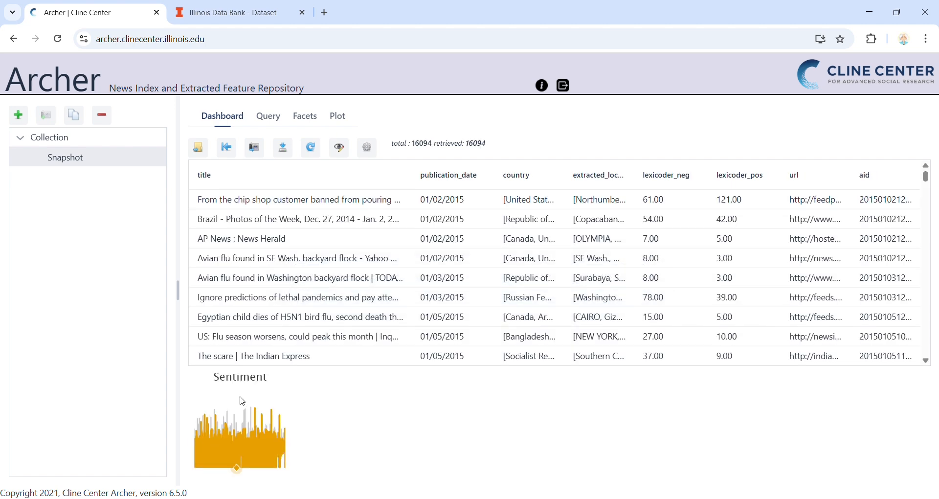
click(230, 386)
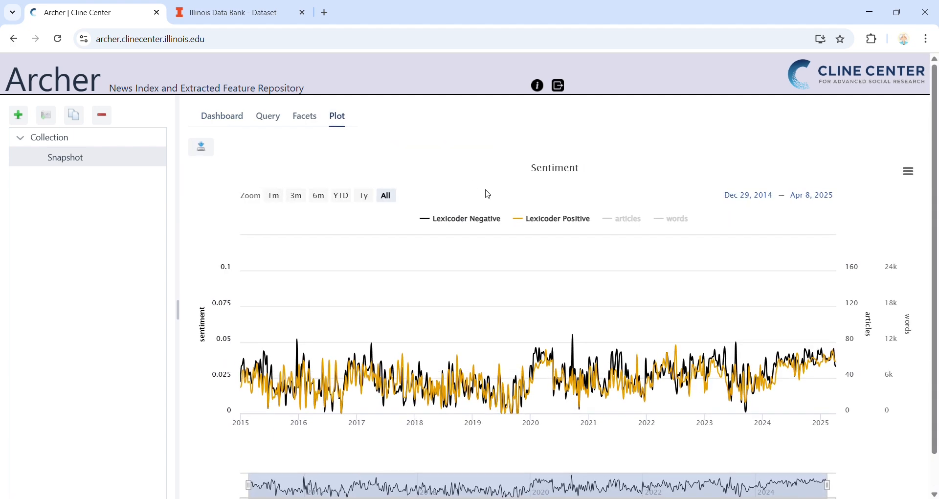
scroll(484, 192, down, 1)
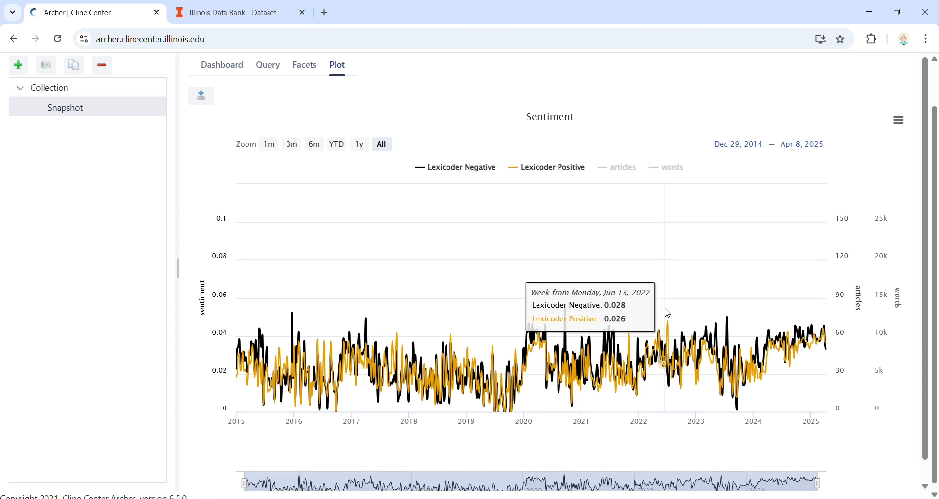
scroll(463, 293, down, 1)
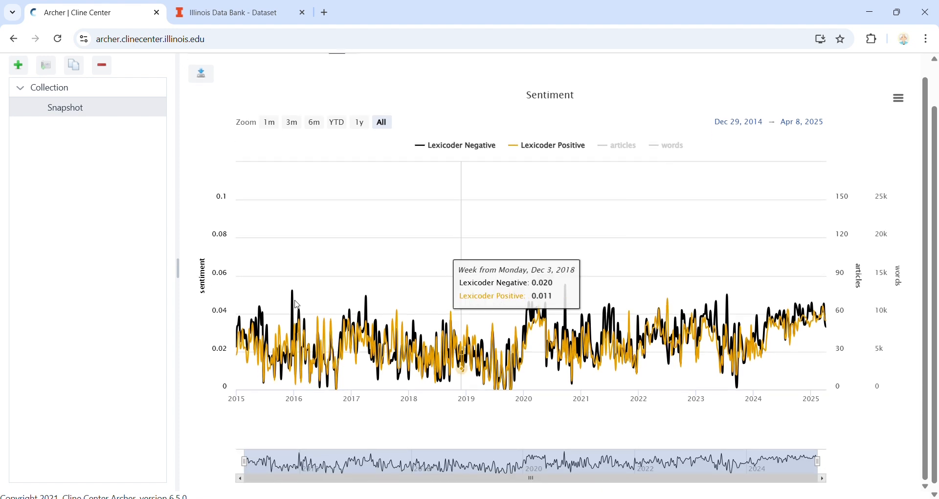
- Hide the Lexicoder Negative and Lexicoder Positive series and show only the articles series in the Sentiment plot
click(446, 148)
click(536, 154)
click(617, 153)
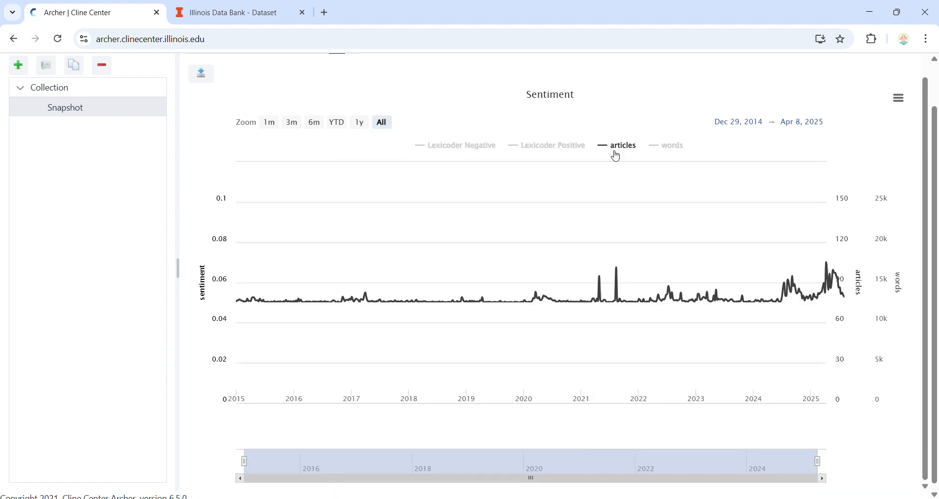
click(622, 154)
click(622, 154)
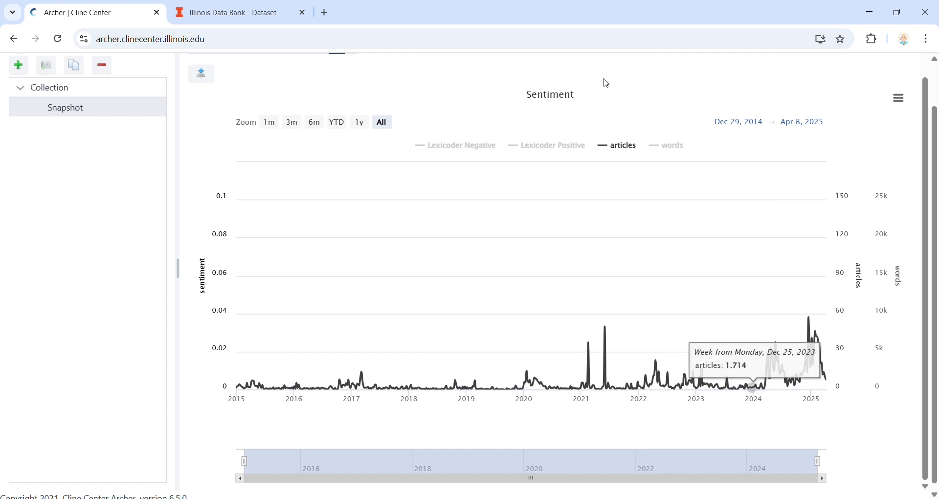
- Show the Lexicoder Positive and Lexicoder Negative series again, compare them with articles, and hide the articles series
click(563, 146)
click(484, 147)
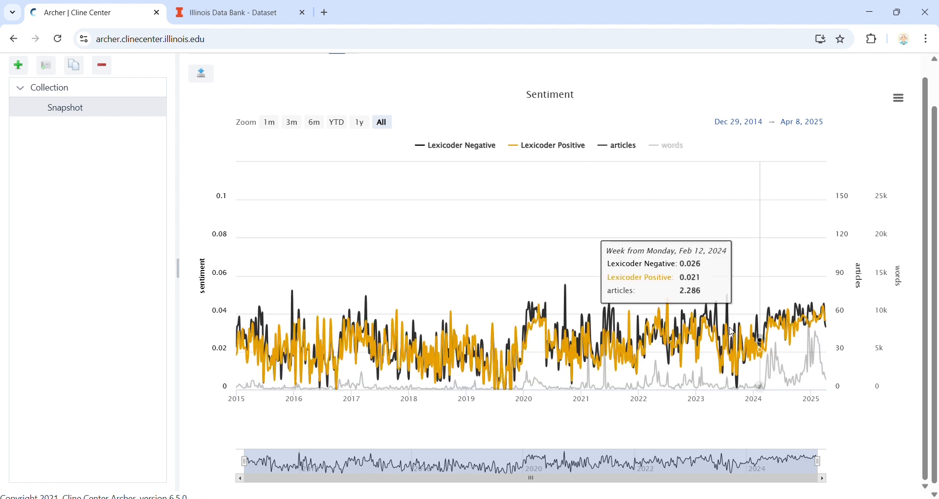
click(619, 146)
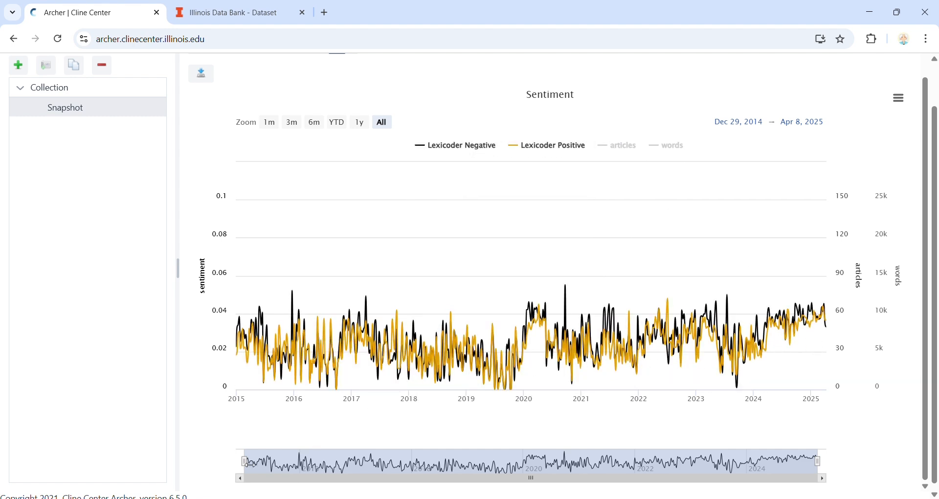
- Narrow the Sentiment plot to Oct 11, 2019 – Apr 8, 2025 and briefly show the articles series for comparison
drag(249, 463, 510, 461)
click(624, 146)
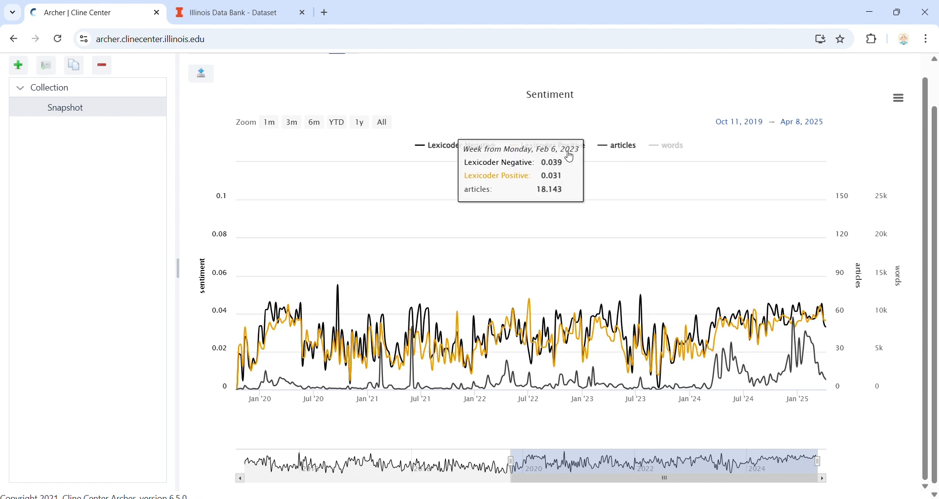
click(623, 147)
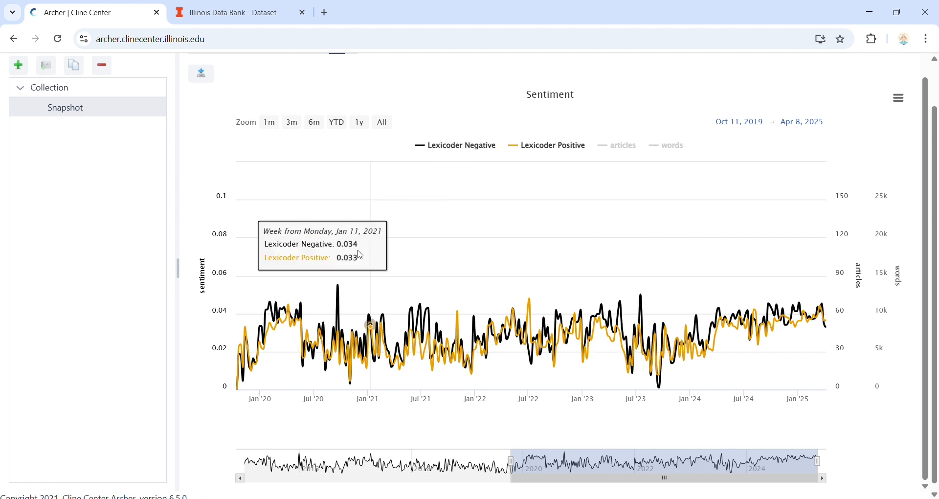
- Open the Sentiment chart's context menu to view its options
scroll(362, 250, up, 1)
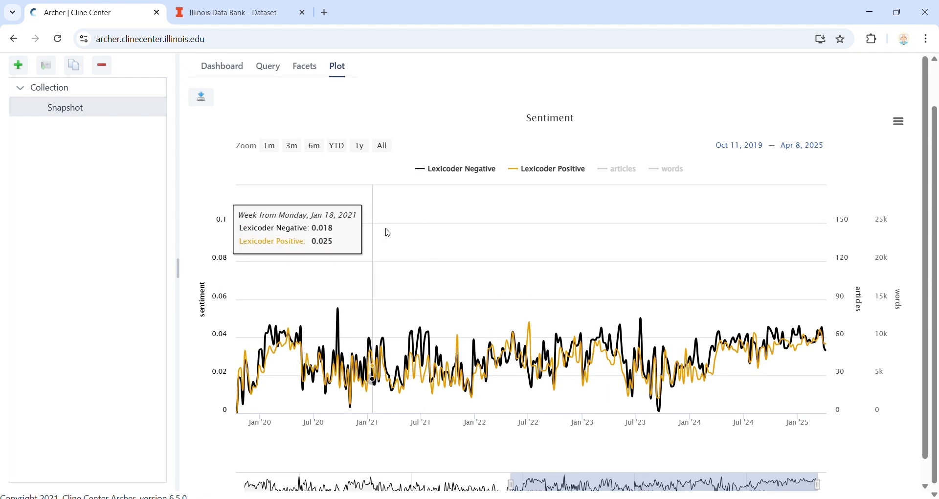
scroll(551, 178, up, 2)
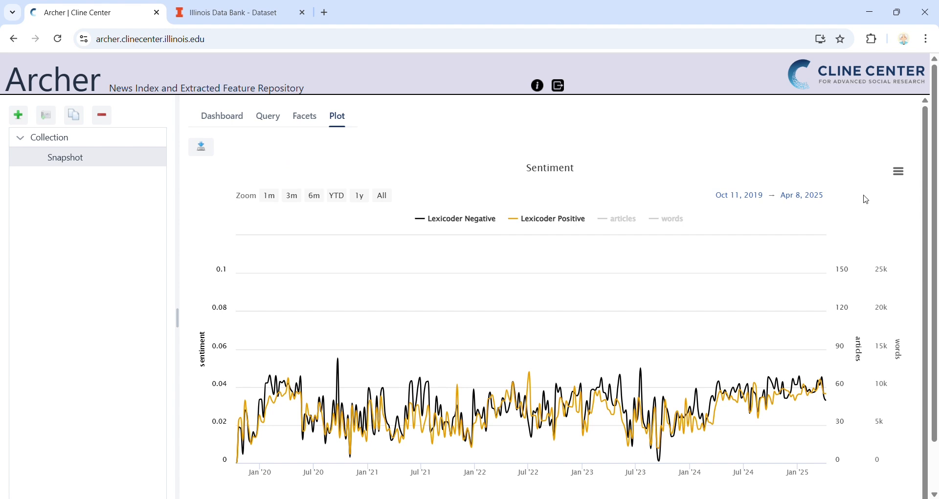
click(899, 173)
- Add a Histogram facet based on country, save it, and remove the Sentiment facet
click(305, 117)
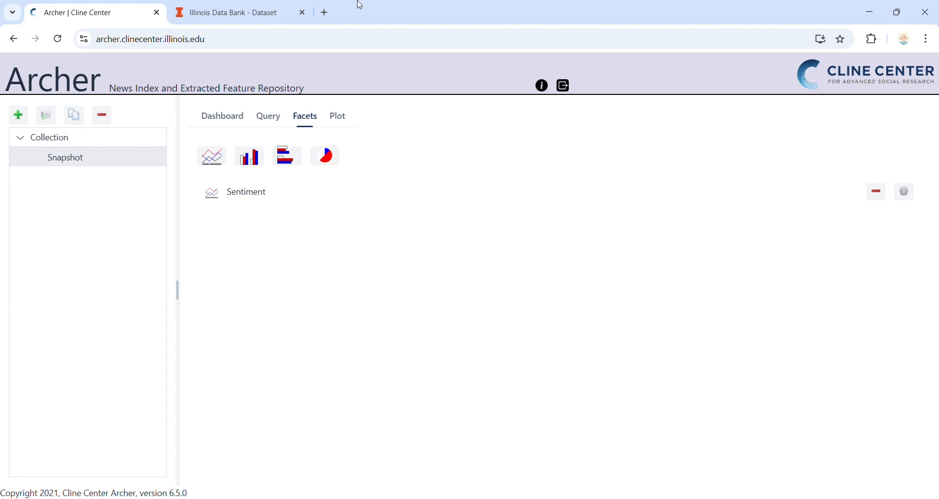
click(251, 158)
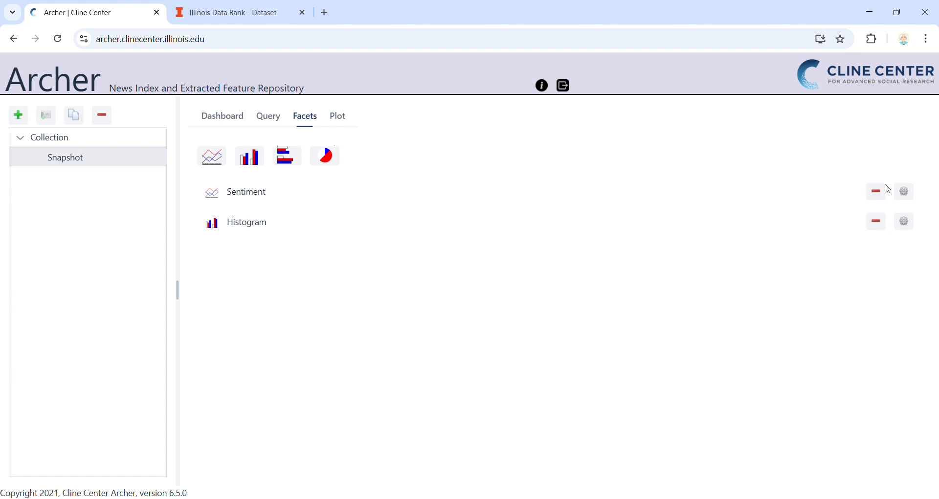
click(906, 222)
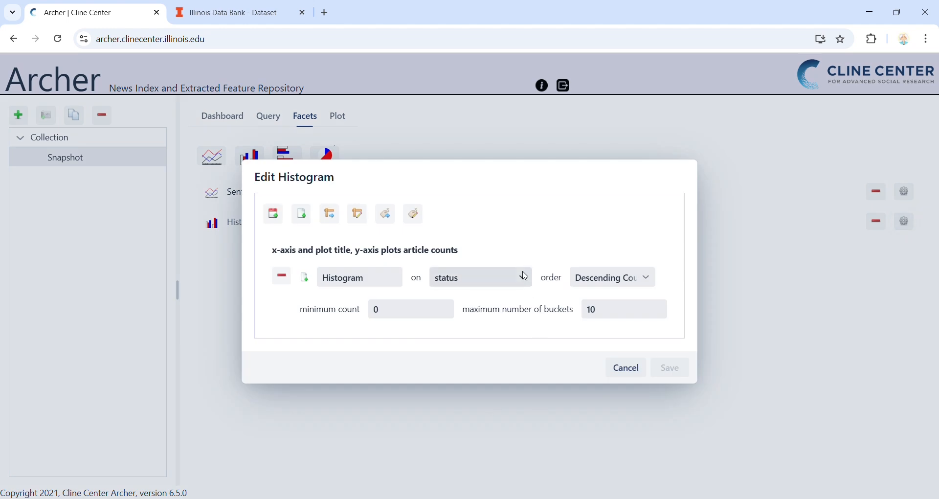
click(524, 277)
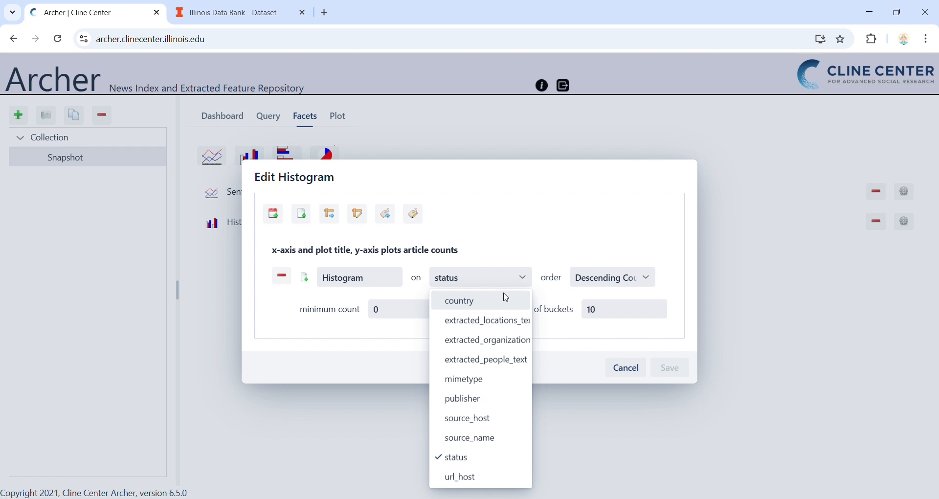
click(506, 300)
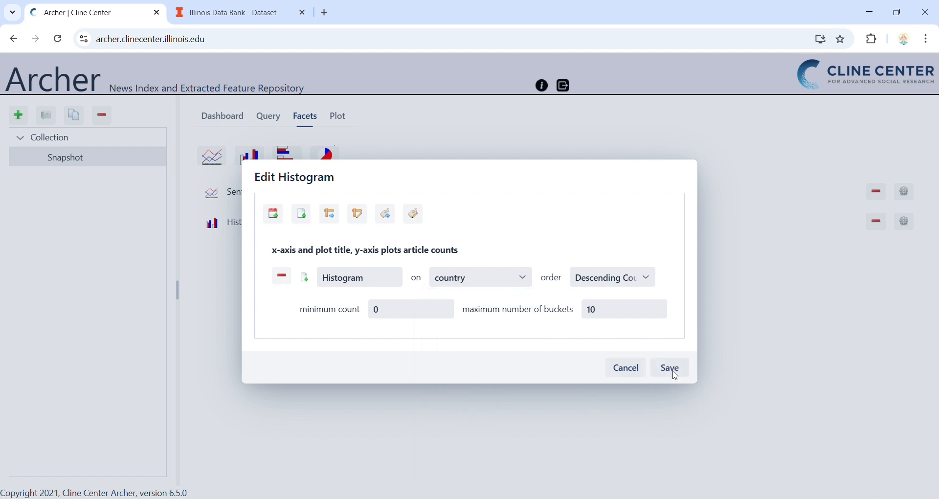
click(667, 366)
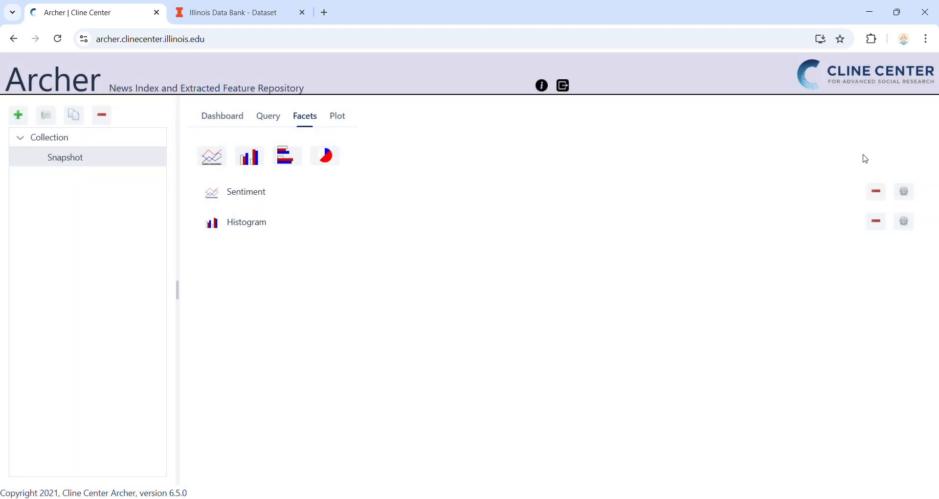
click(878, 190)
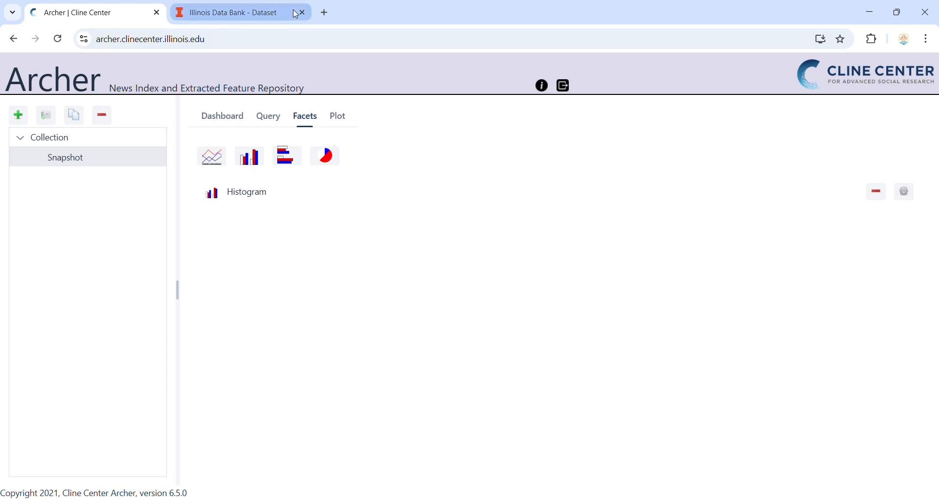
- Refresh the dashboard results and open the country Histogram as a full-size plot
click(239, 120)
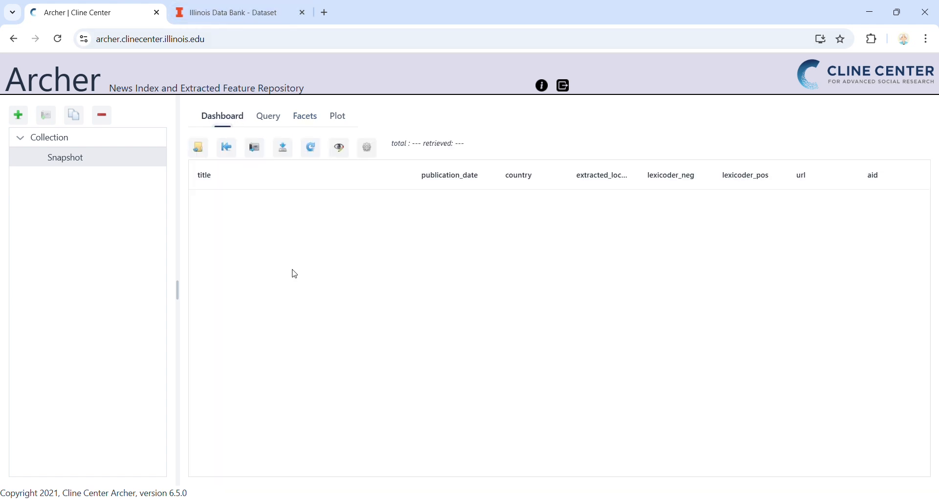
click(311, 147)
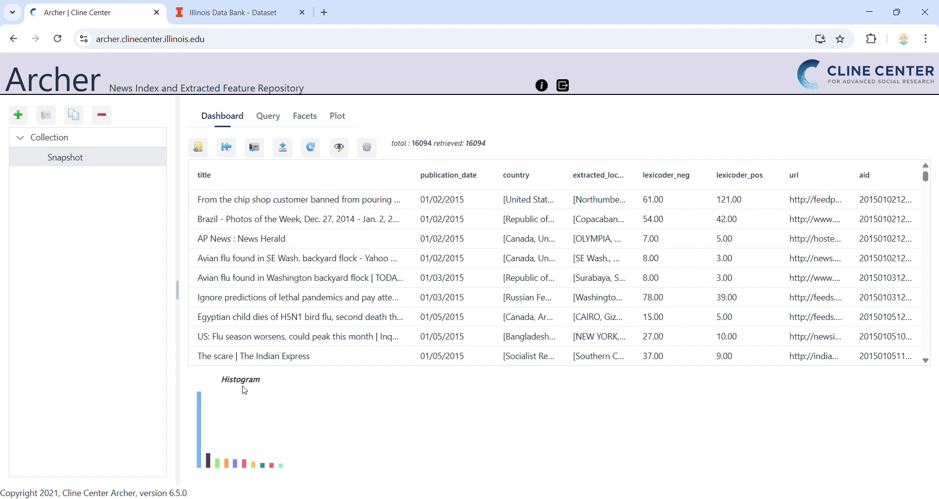
click(226, 387)
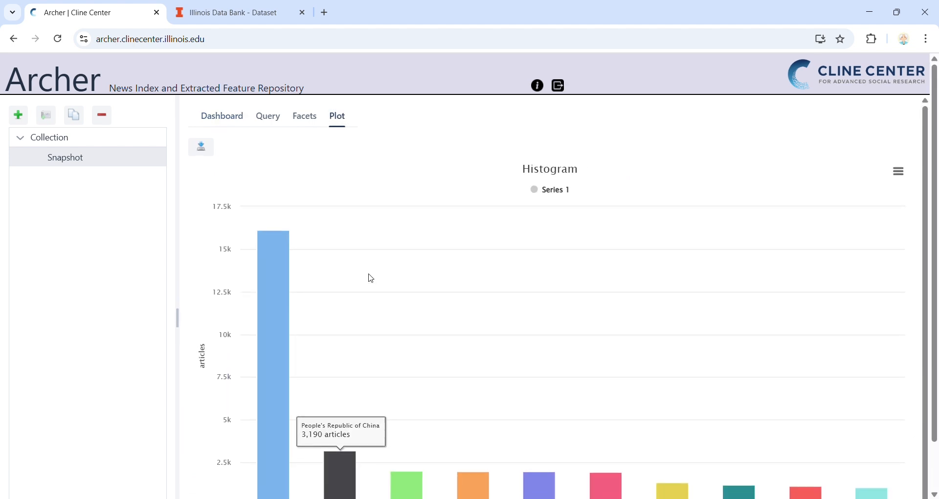
- Examine the article counts per country on the histogram bars, from the United States to the Russian Federation
scroll(169, 349, down, 2)
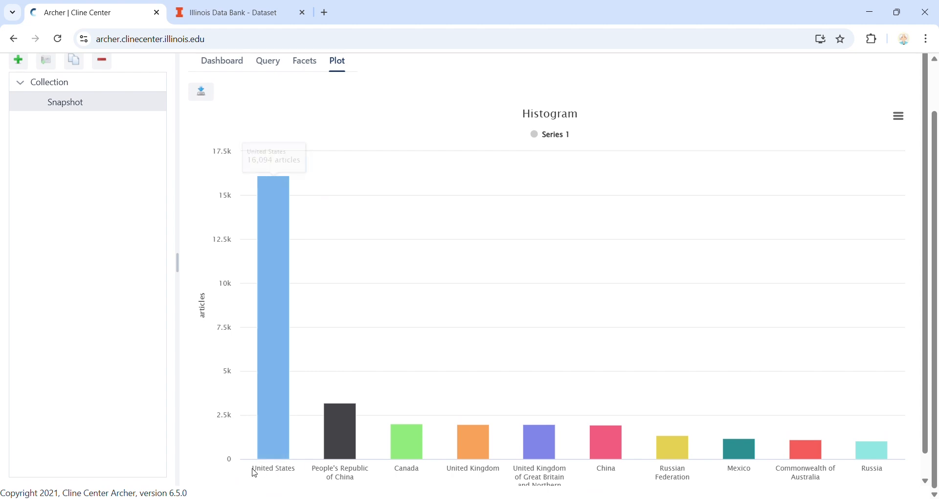
mouse_move(279, 386)
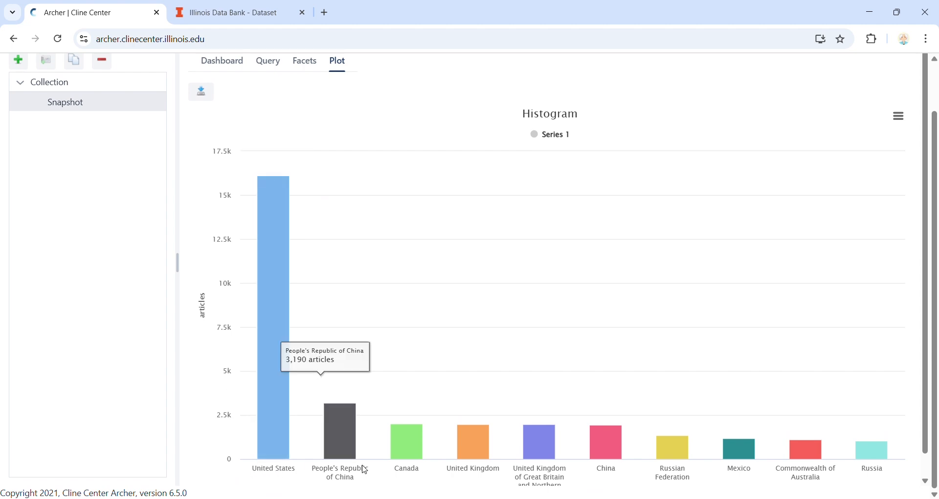
mouse_move(428, 453)
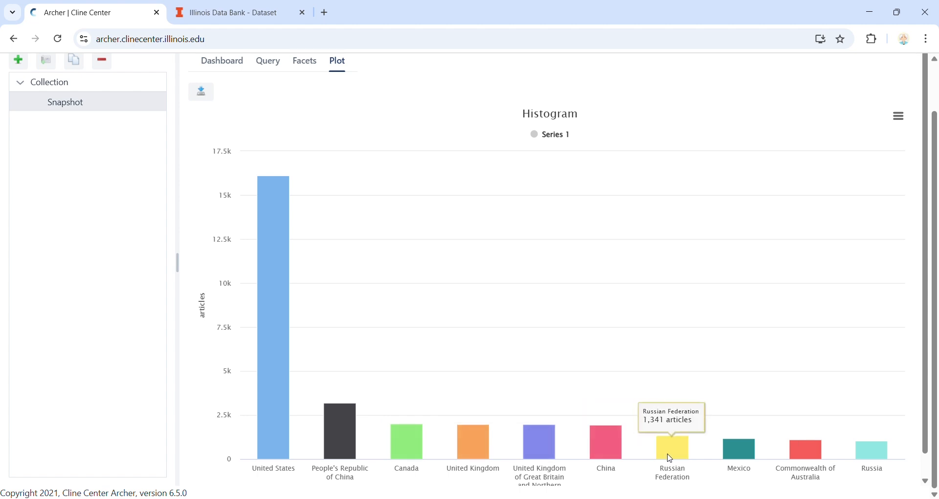
mouse_move(607, 444)
mouse_move(551, 442)
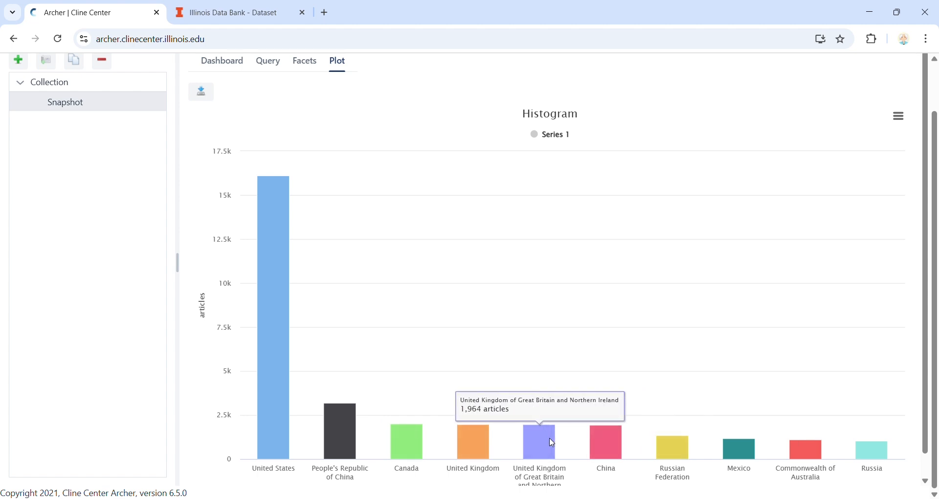
mouse_move(482, 447)
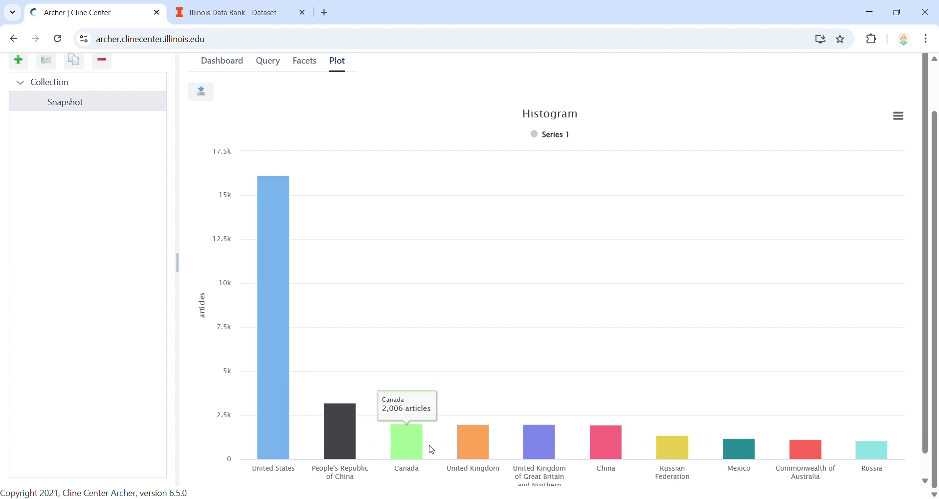
- Add a Pub Date breakdown on publication_date, grouped by year, to the y-axis of the country Histogram facet and save it
scroll(392, 140, up, 2)
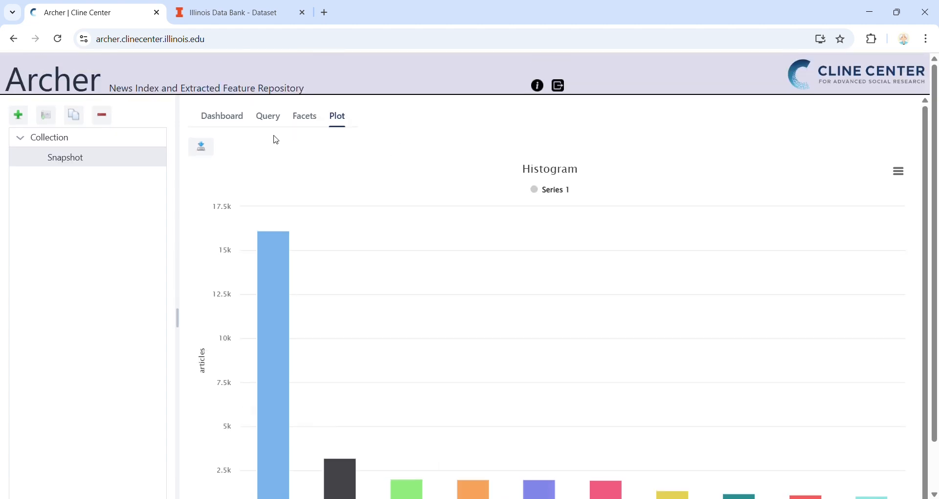
click(312, 121)
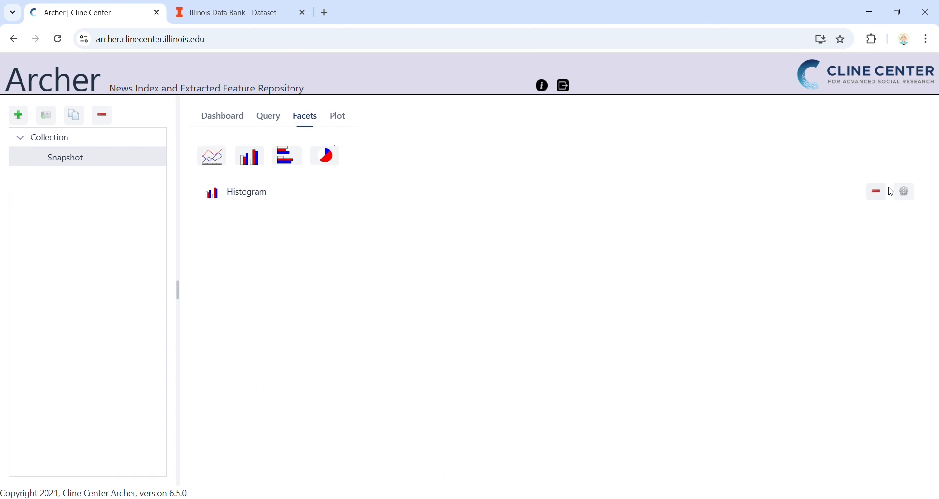
click(906, 194)
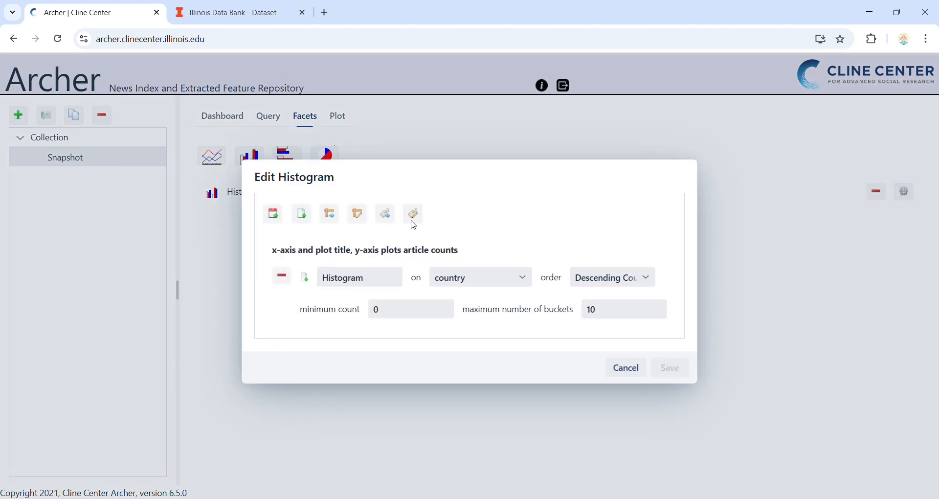
click(281, 215)
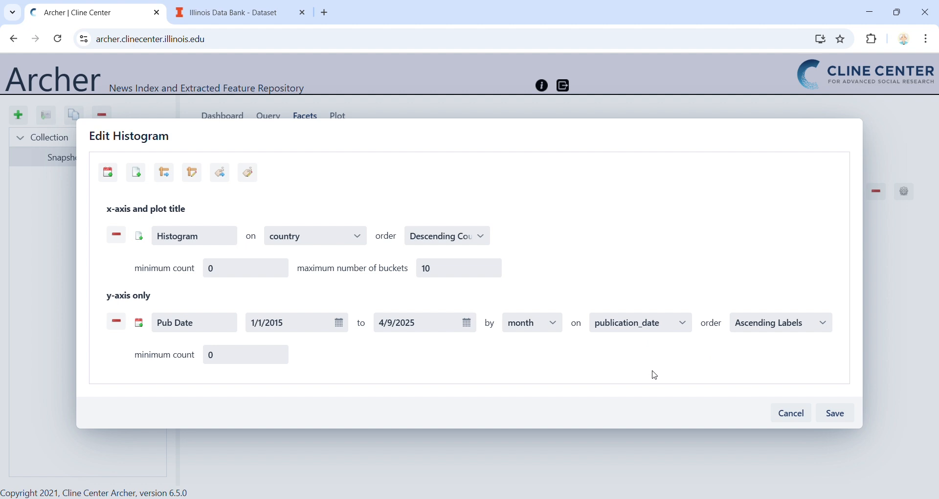
click(543, 330)
click(529, 347)
click(849, 417)
- Open the updated Histogram from the dashboard as a full-size plot and examine the yearly article counts for each country
click(236, 120)
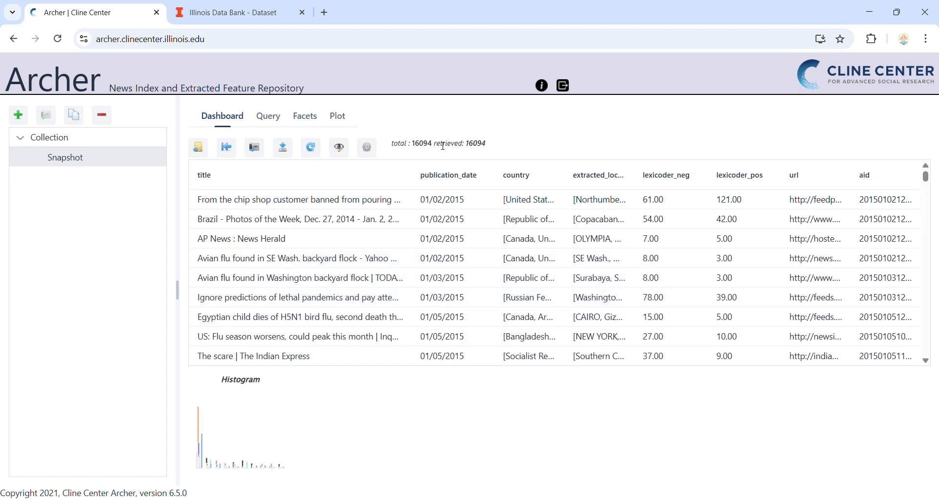
click(231, 435)
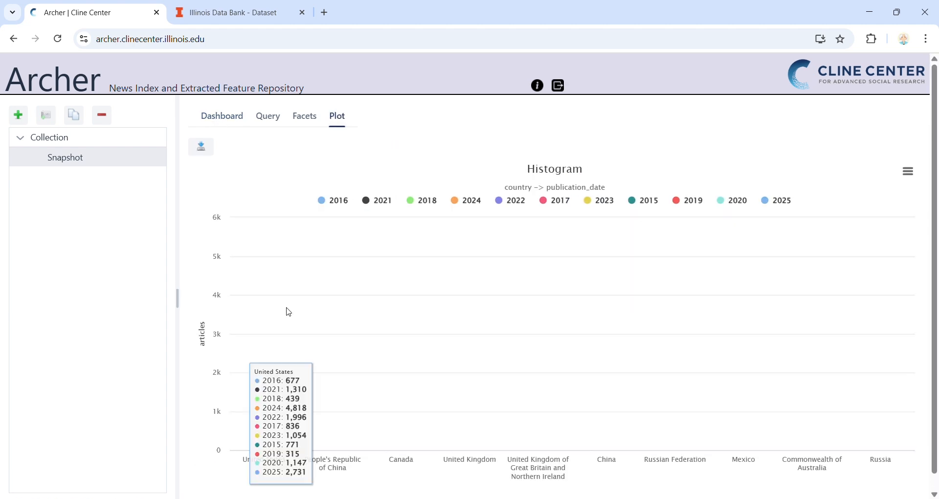
scroll(347, 258, down, 1)
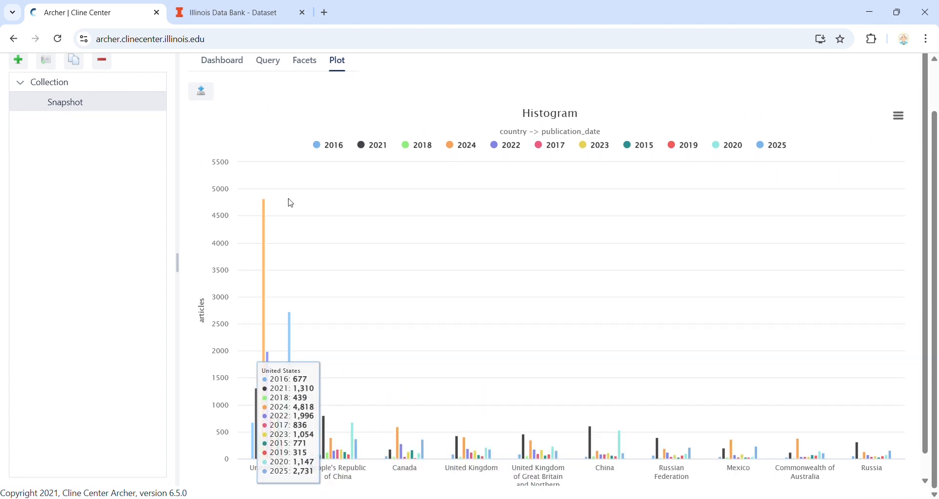
scroll(291, 203, down, 1)
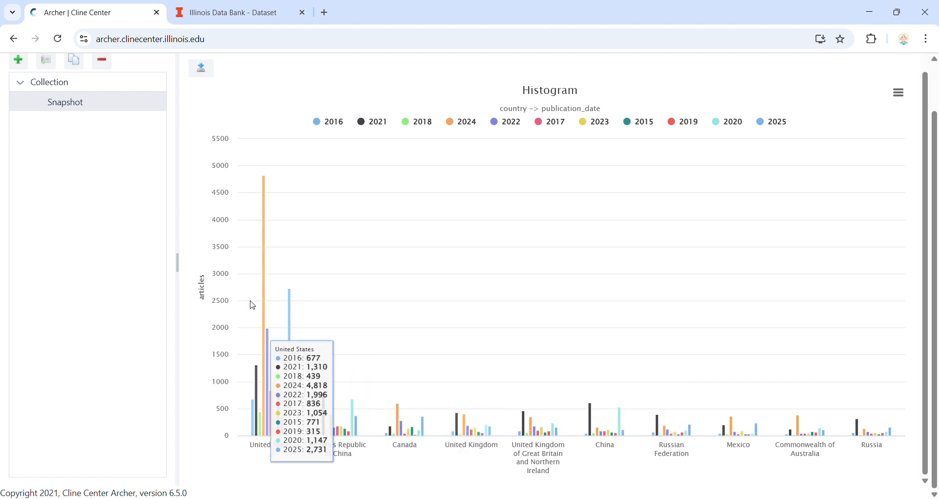
scroll(538, 318, up, 1)
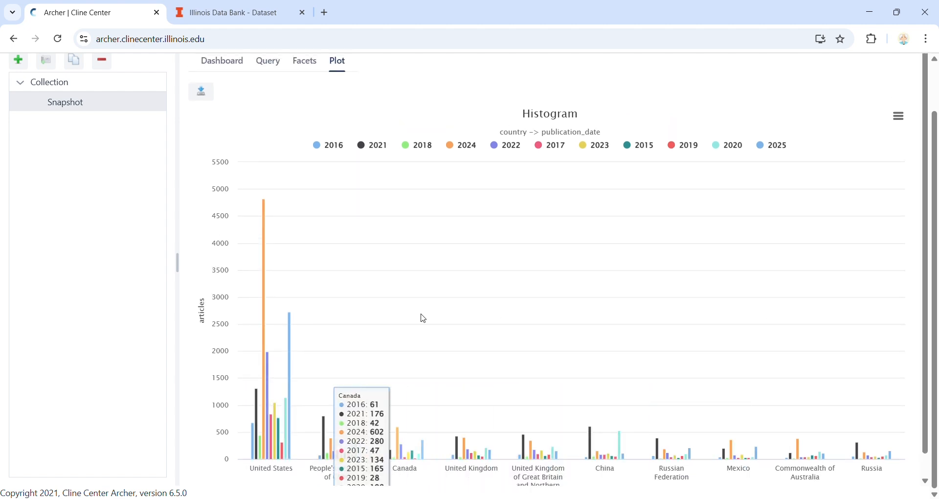
scroll(685, 274, up, 2)
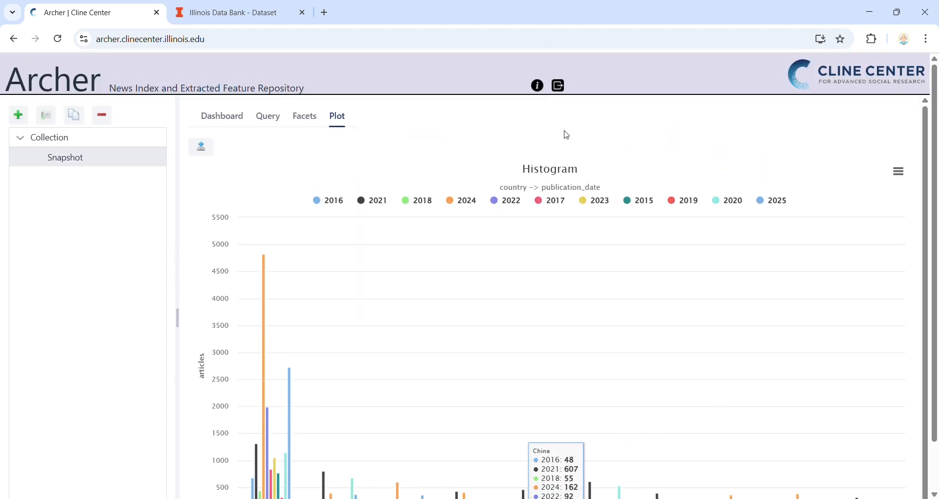